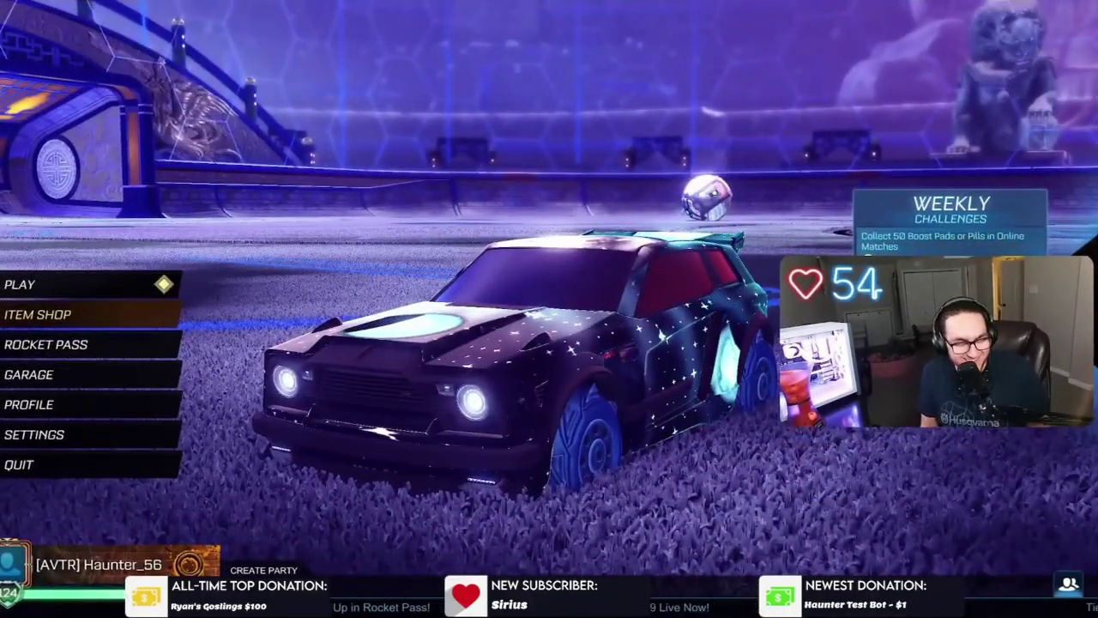
Step: Paste the Ping Pong import string, confirm it includes the !attack command, and import it
key(f)
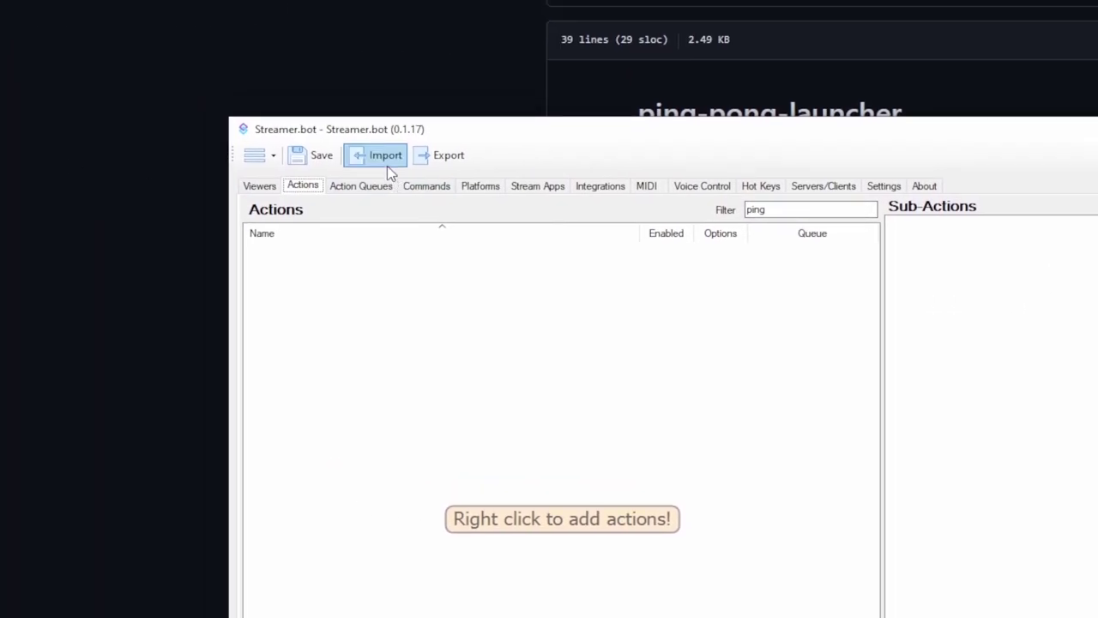
click(159, 103)
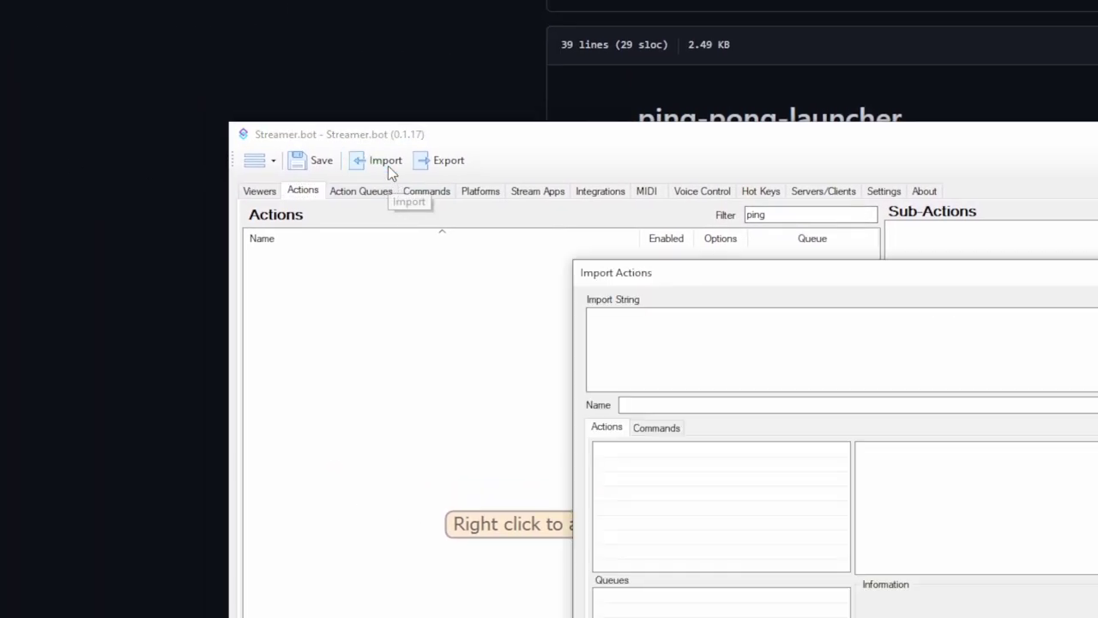
right_click(395, 325)
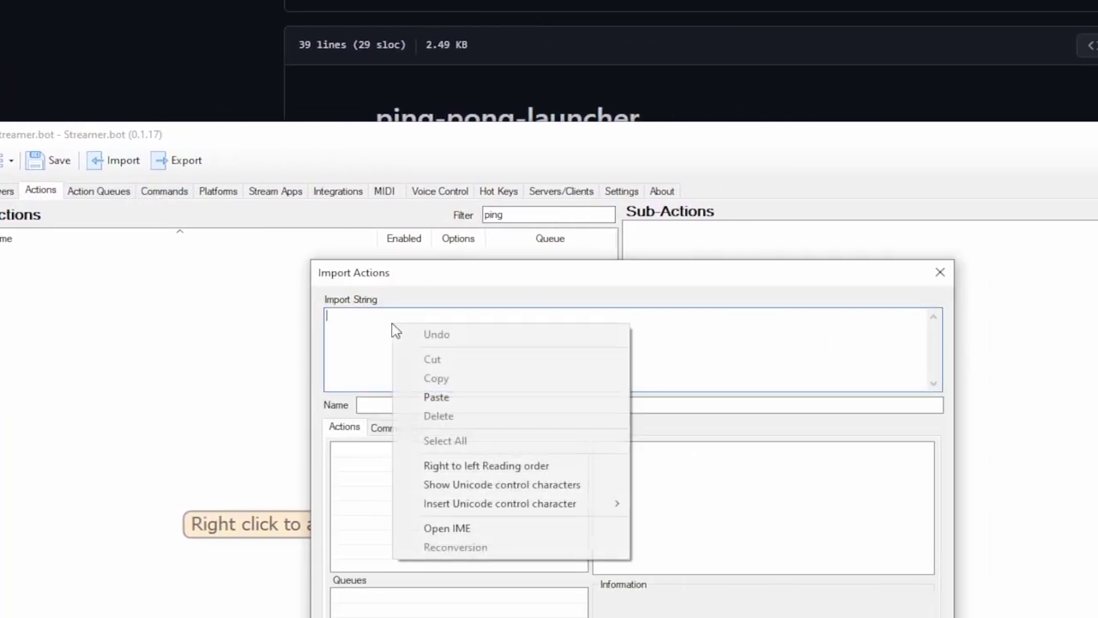
click(466, 402)
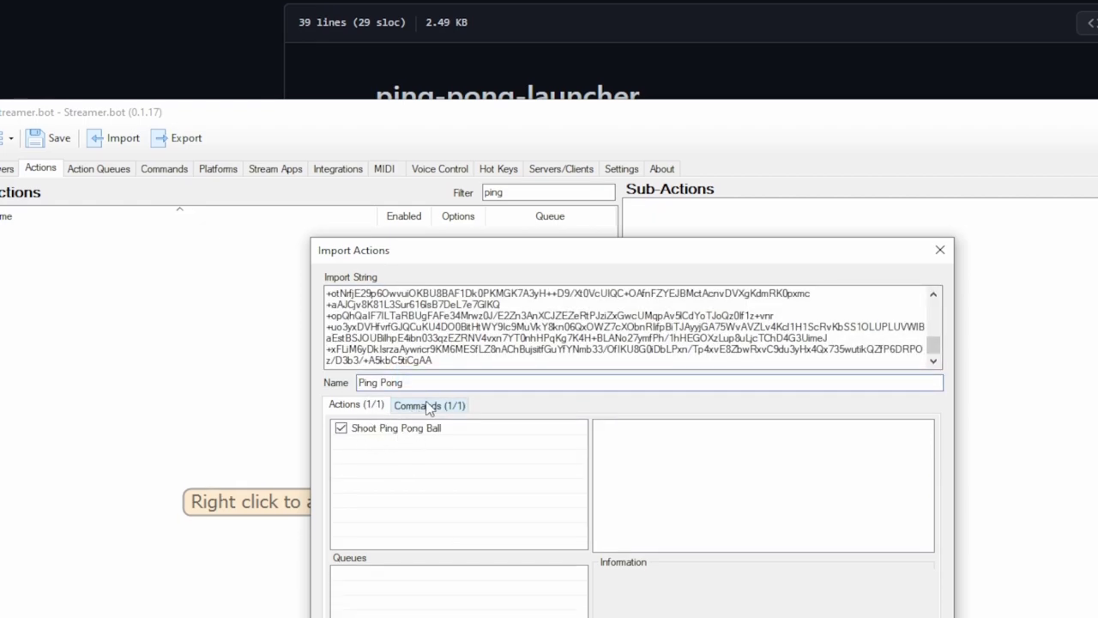
click(429, 406)
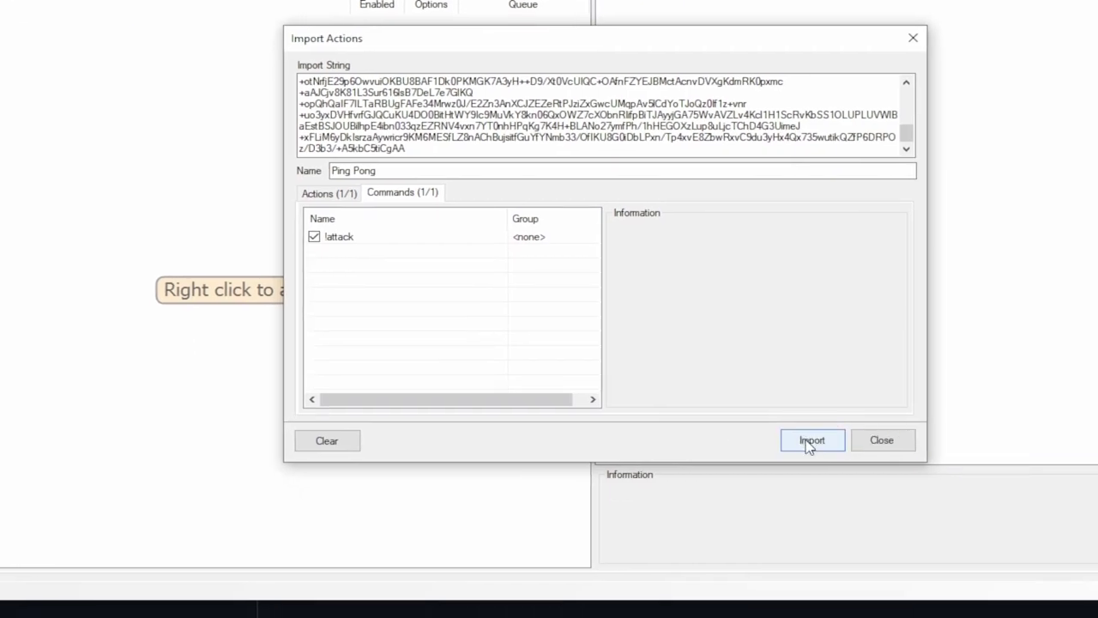
click(807, 442)
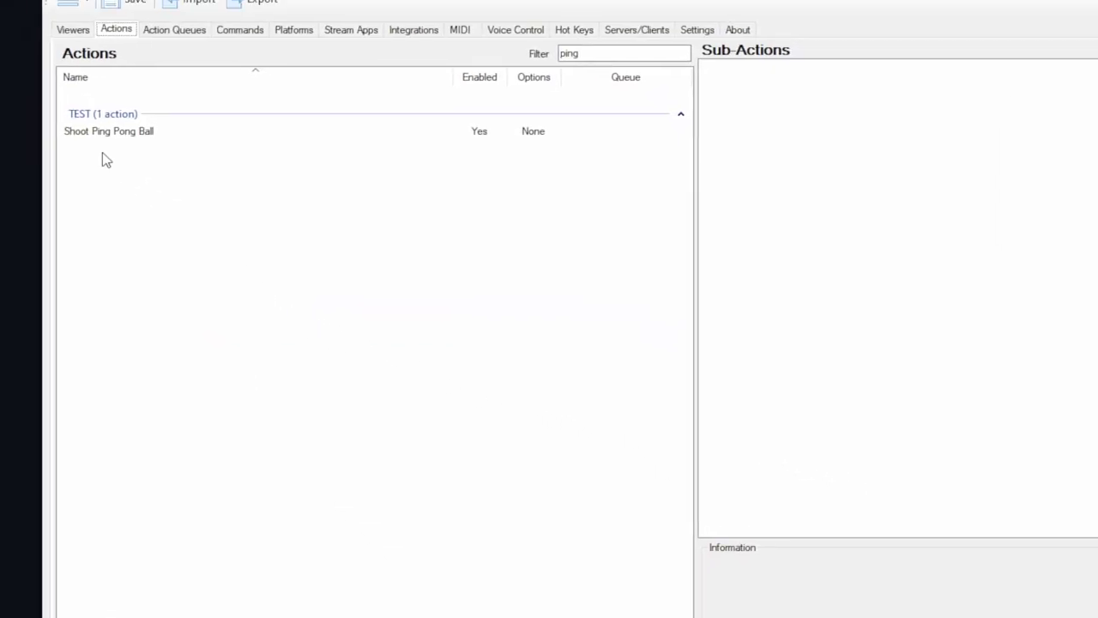
Step: Open the C# code of Shoot Ping Pong Ball's Execute Code sub-action
click(28, 62)
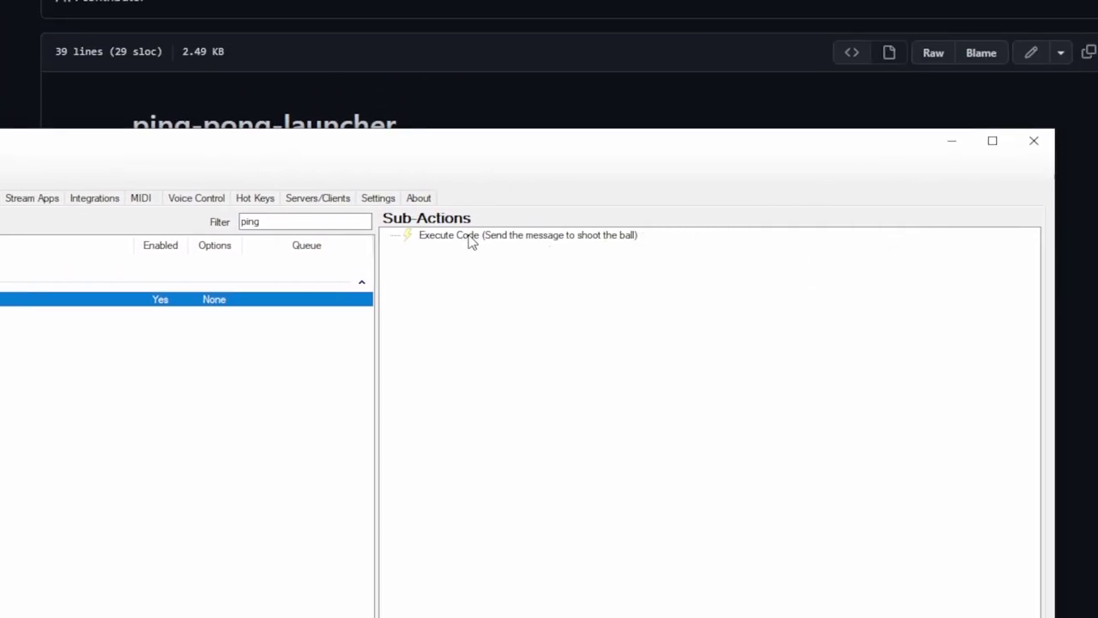
right_click(470, 242)
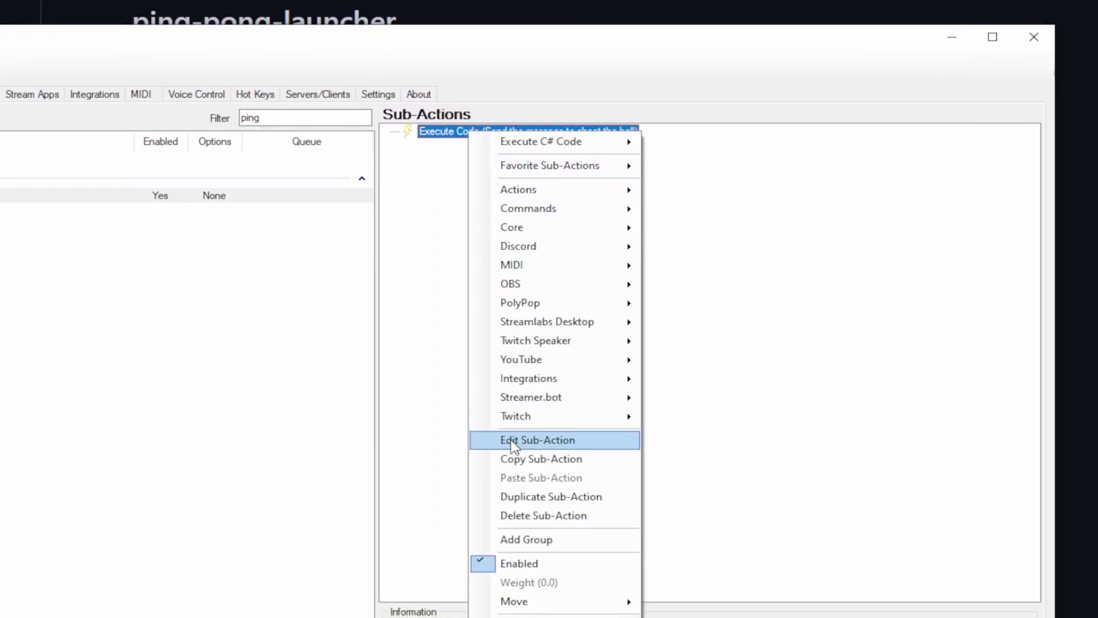
click(511, 443)
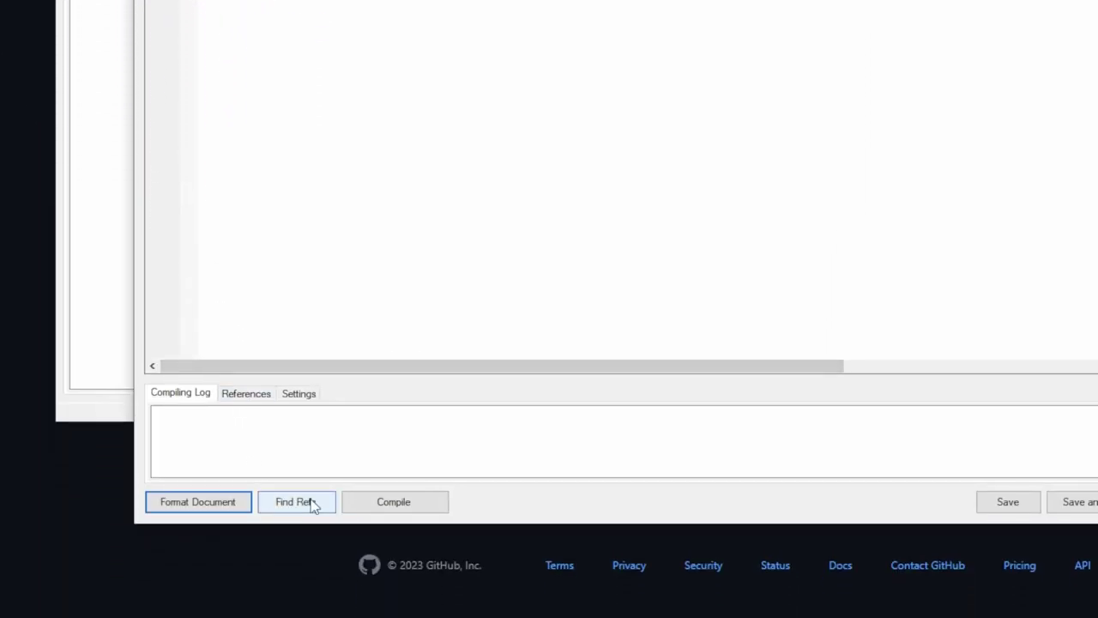
Step: Compile the code, review the missing System.Net and Socket errors, and close the editor
click(398, 505)
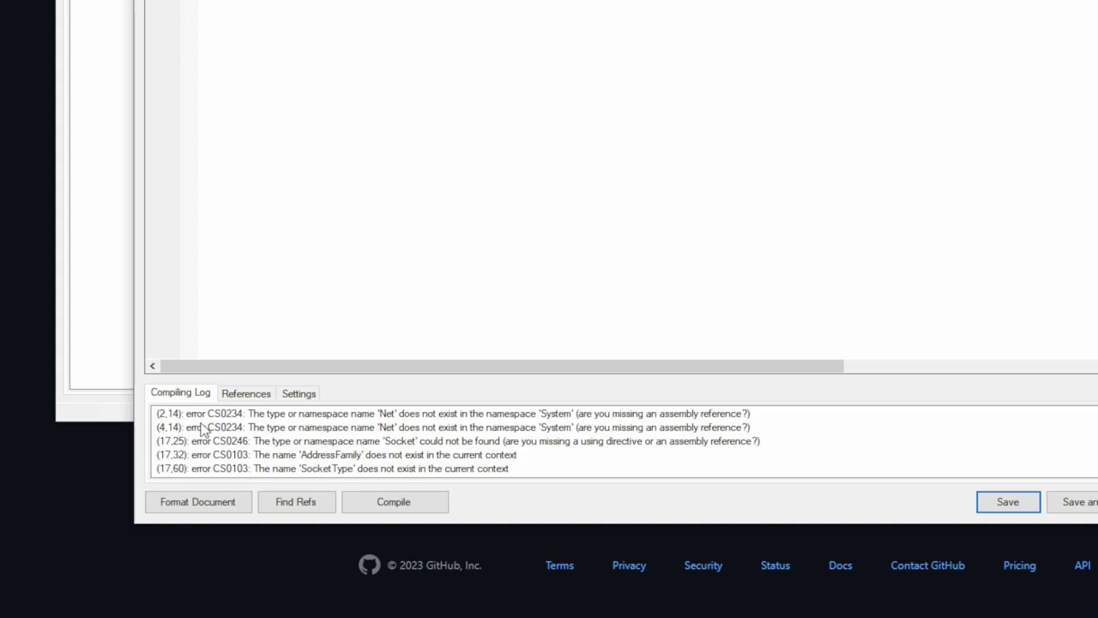
click(392, 417)
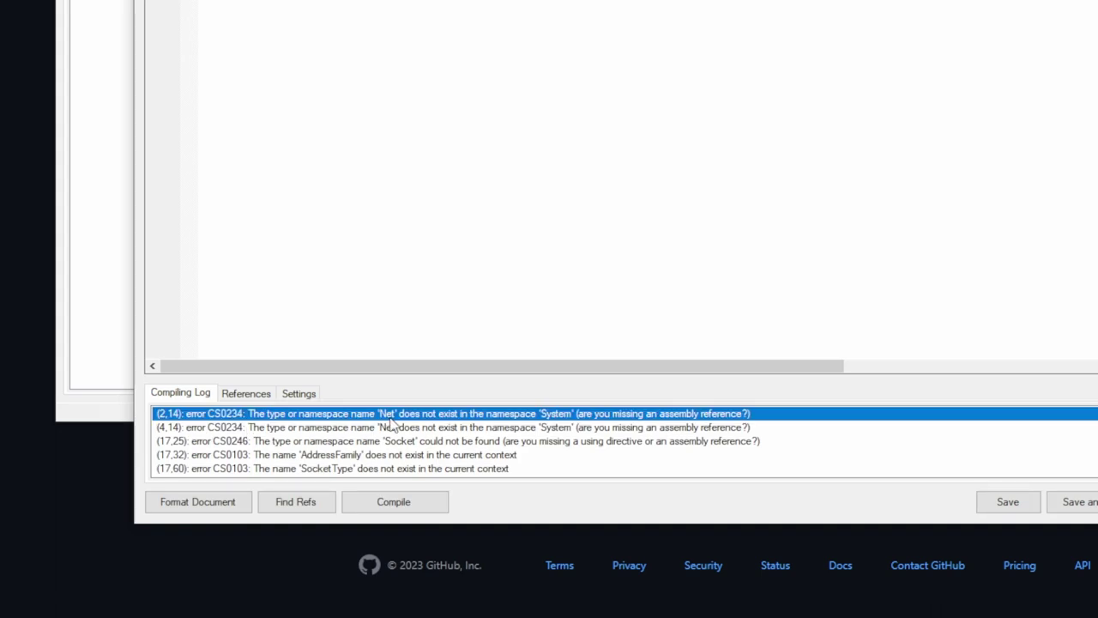
click(405, 443)
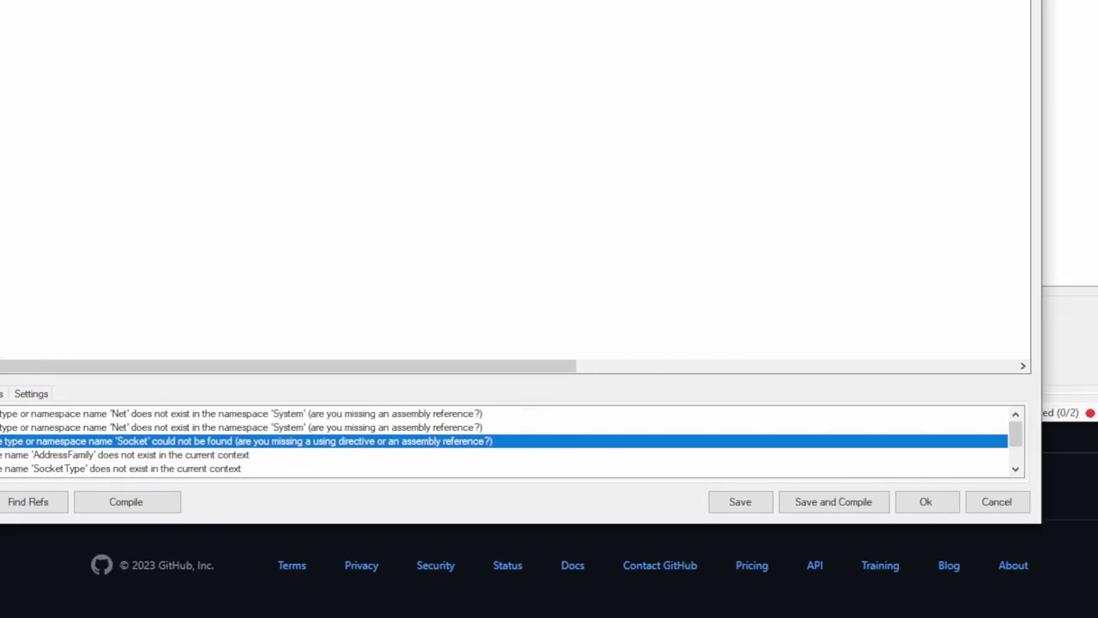
click(719, 504)
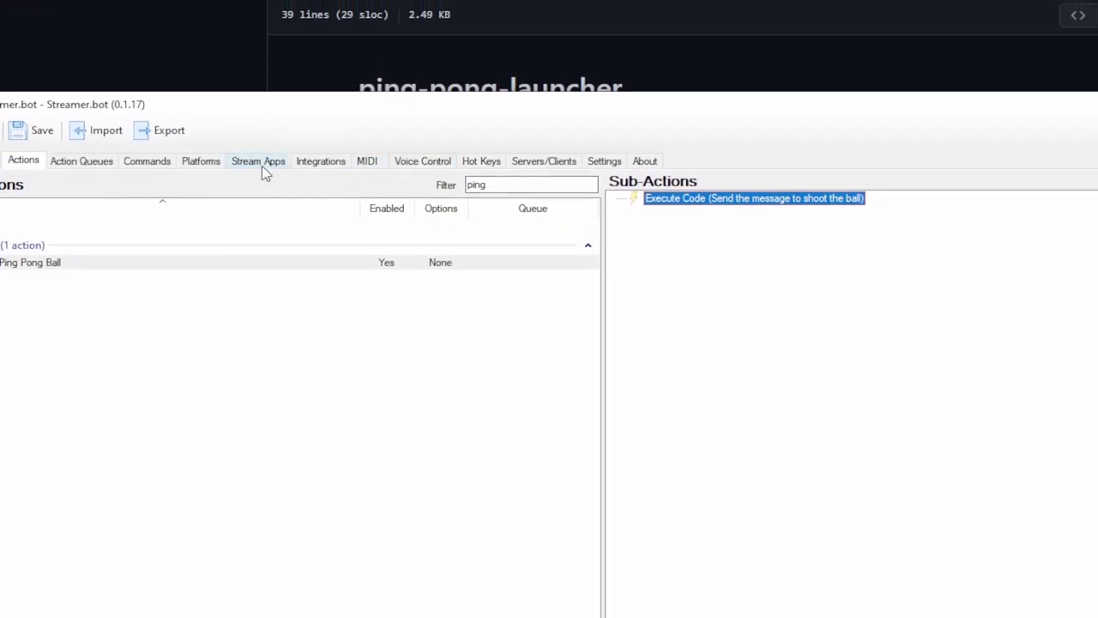
Step: Add System, System.Core, System.Linq, System.IO, System.Net and System.Net.Http as common C# compiler references
click(604, 168)
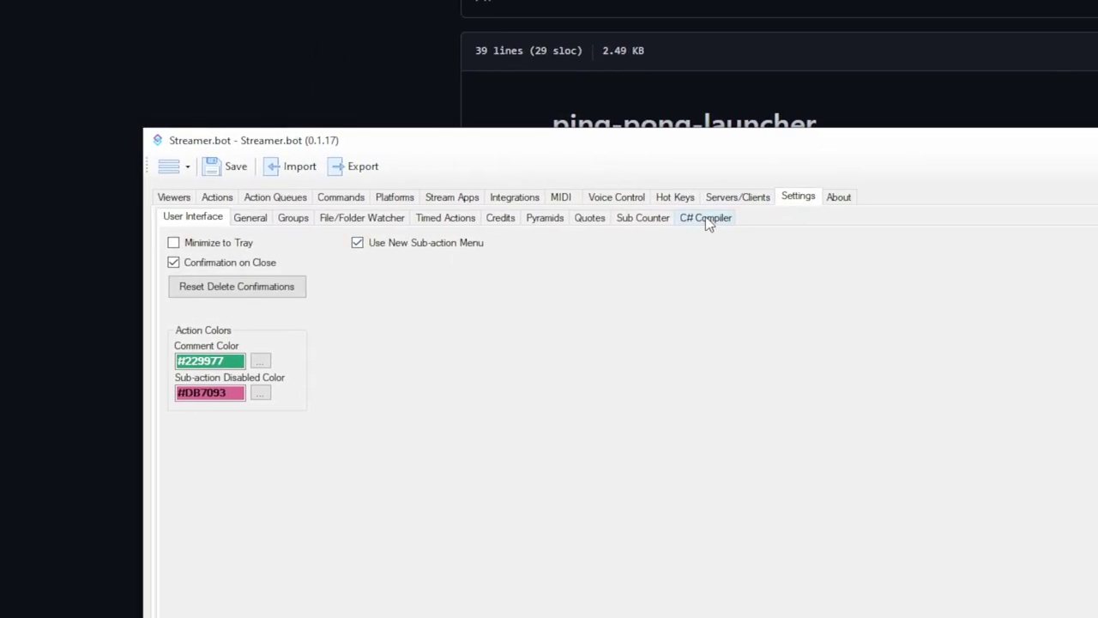
click(705, 220)
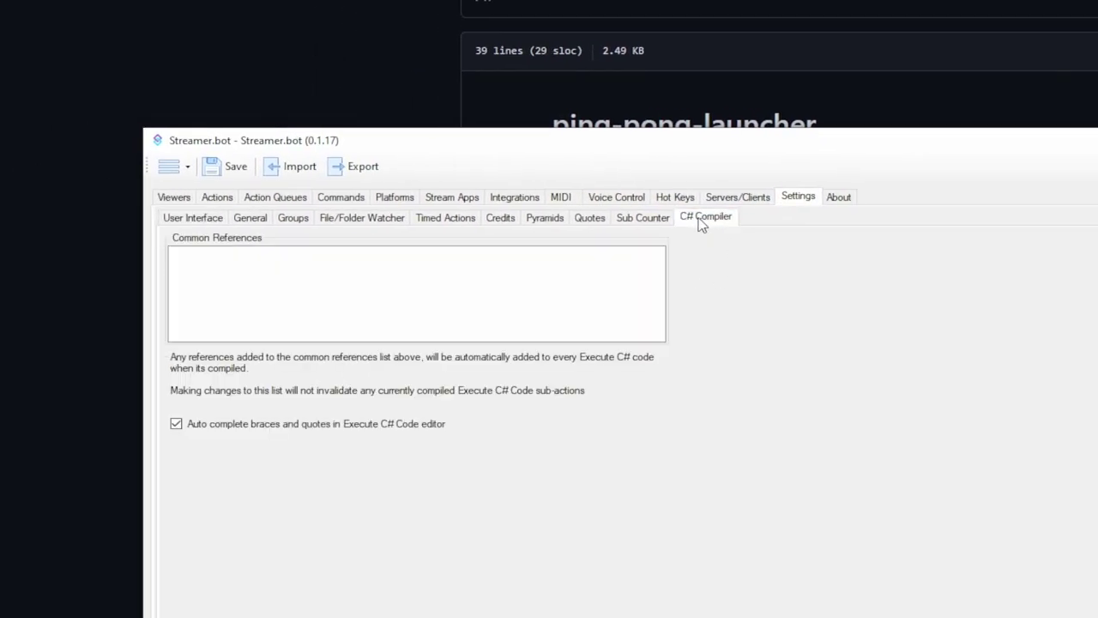
right_click(217, 275)
click(245, 279)
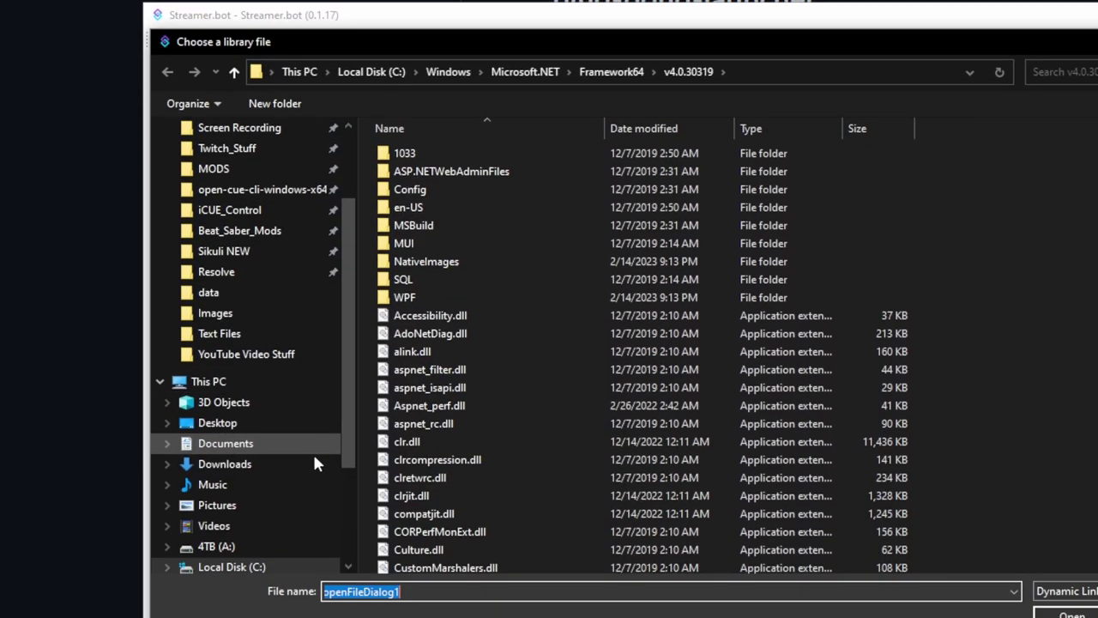
scroll(515, 578, down, 1)
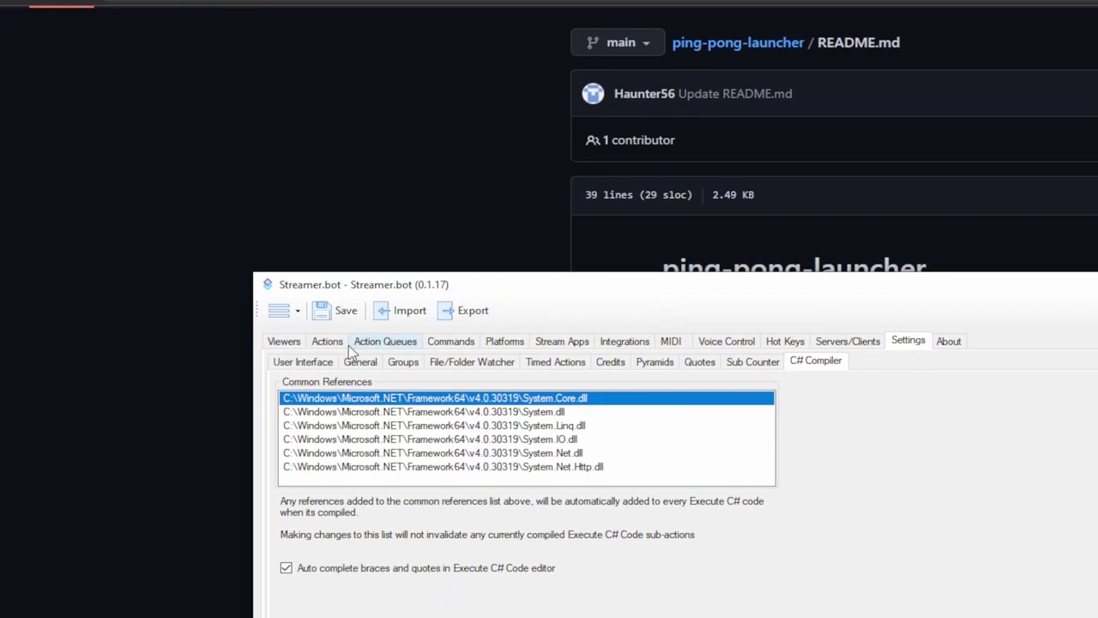
Step: Recompile the Execute Code sub-action successfully and set the destination IP on line 10 to 192.168.86.36
click(327, 342)
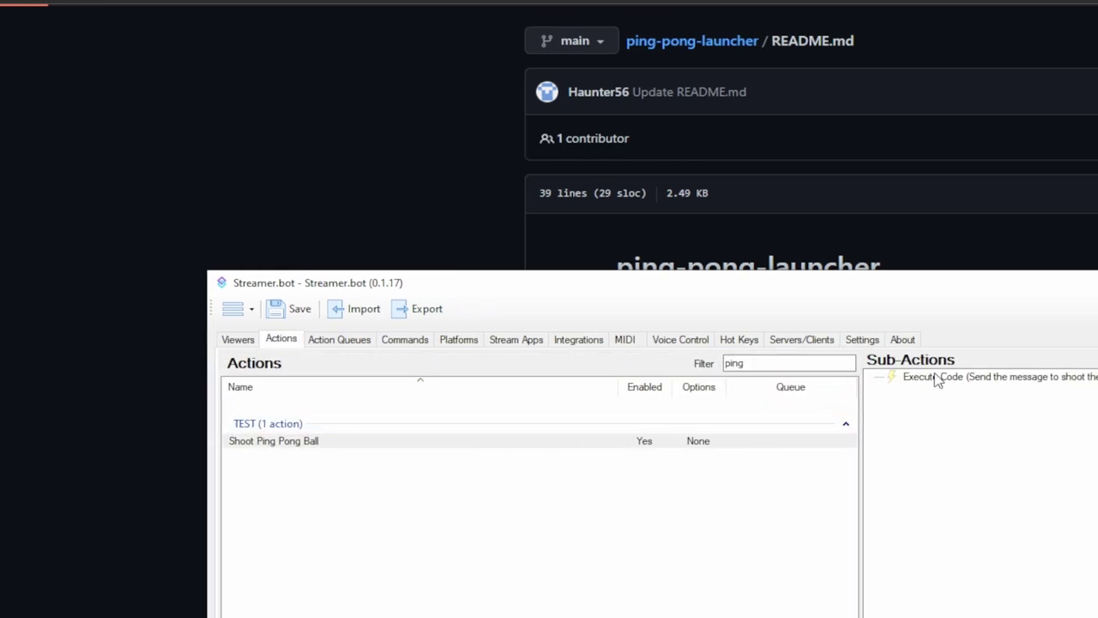
right_click(982, 378)
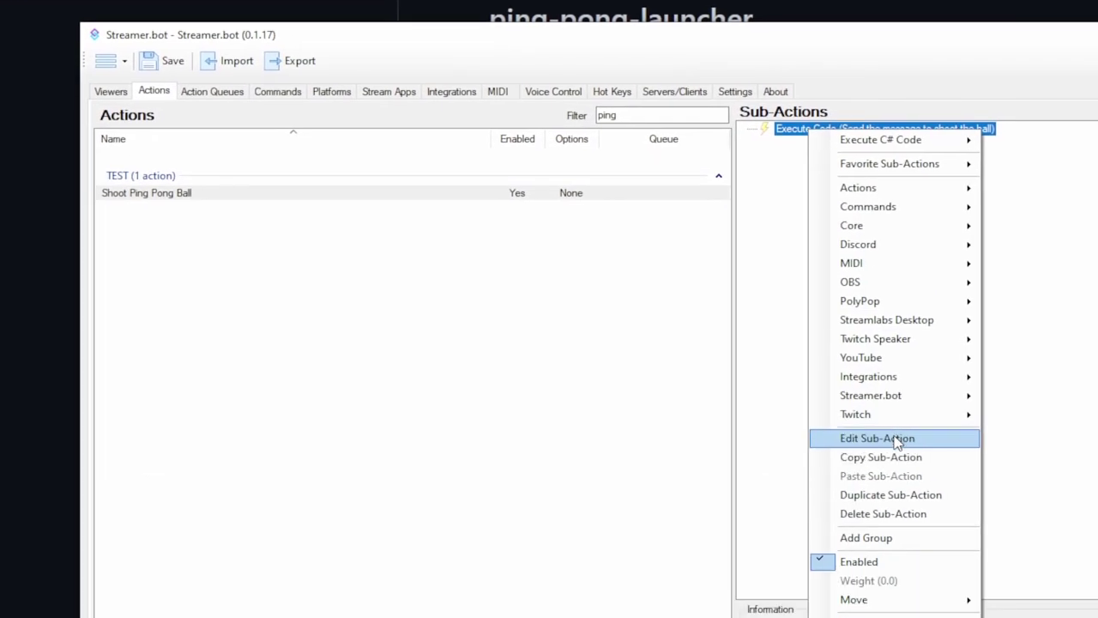
click(896, 438)
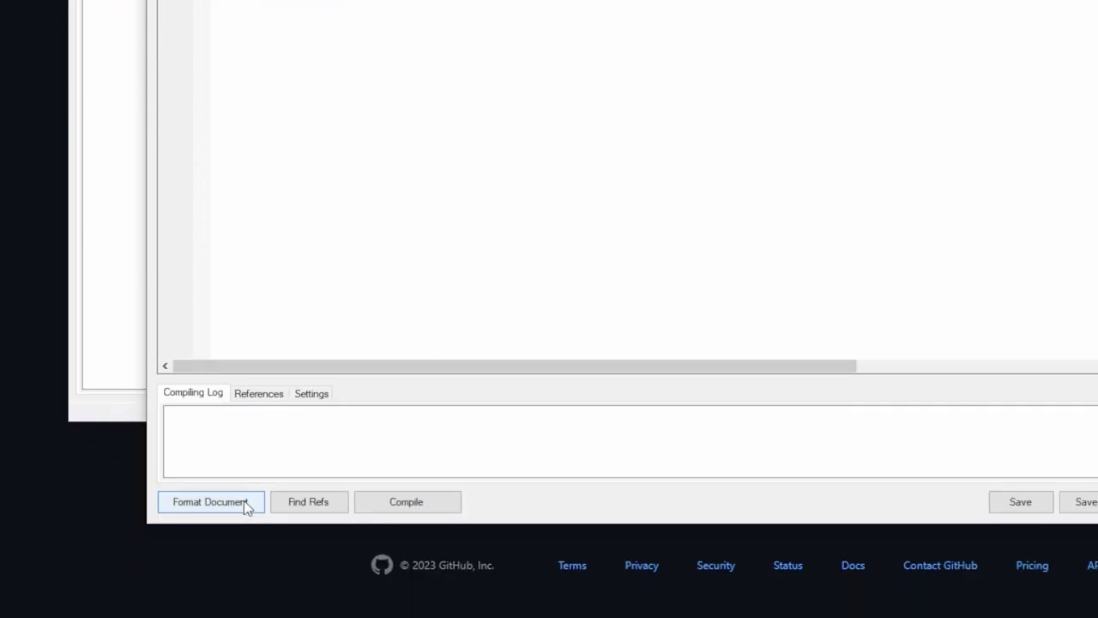
click(408, 512)
click(218, 431)
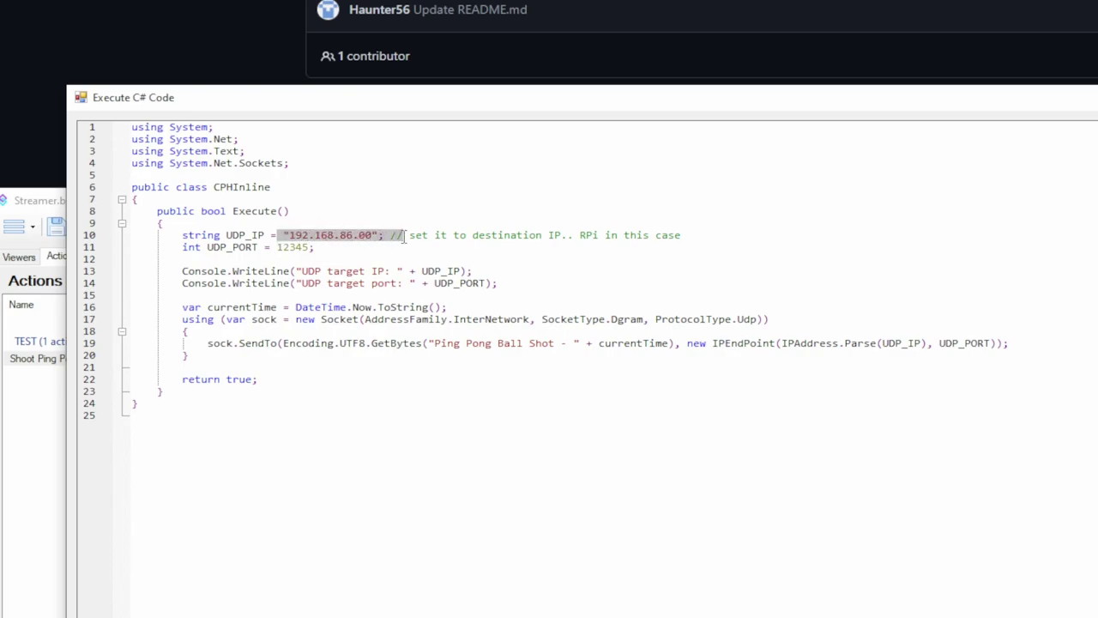
click(397, 228)
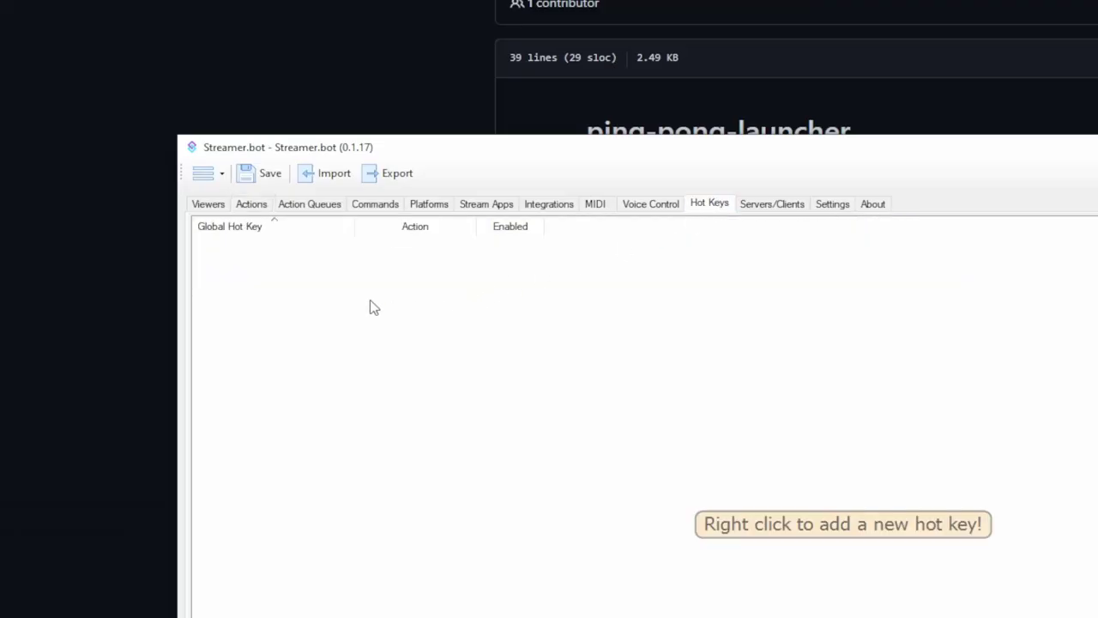
Step: Add a new global hot key set to Ctrl+F8
right_click(374, 307)
click(369, 301)
click(811, 441)
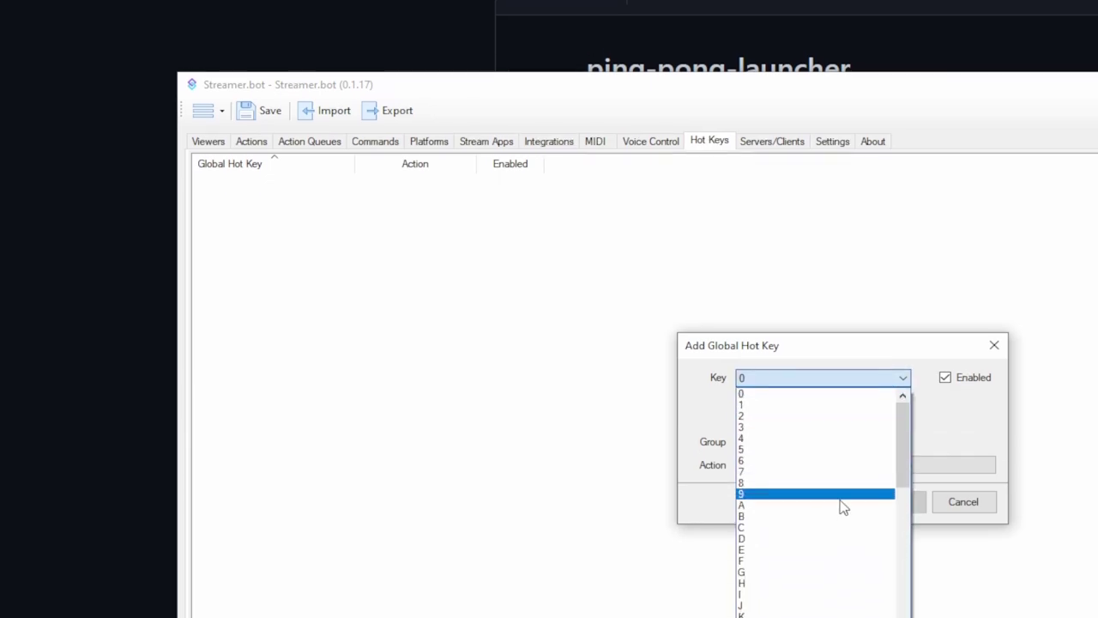
scroll(843, 507, down, 9)
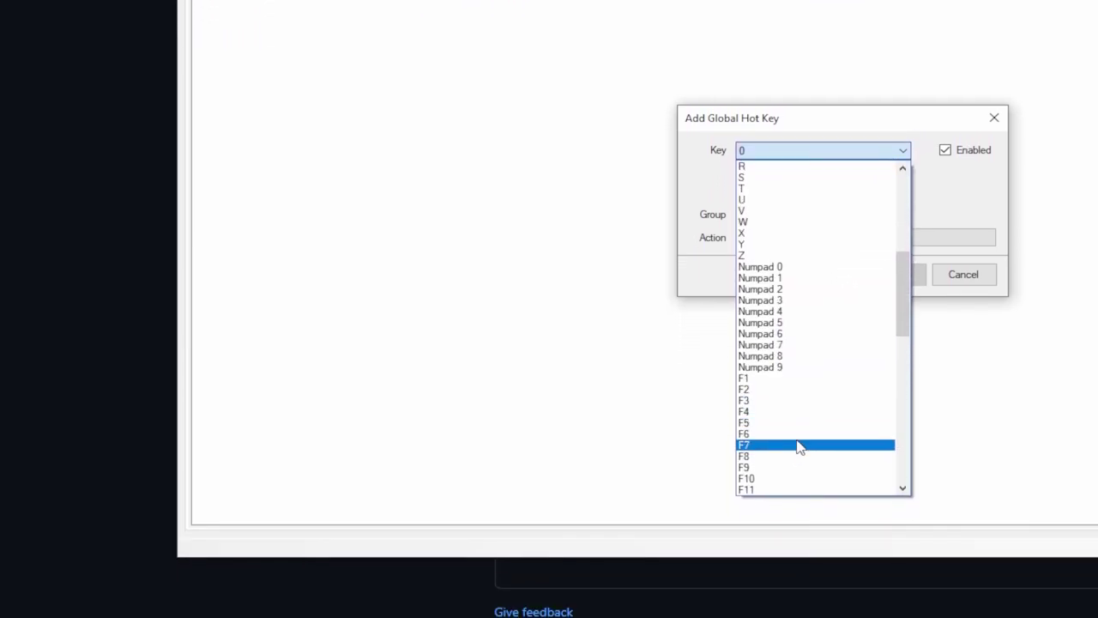
click(781, 456)
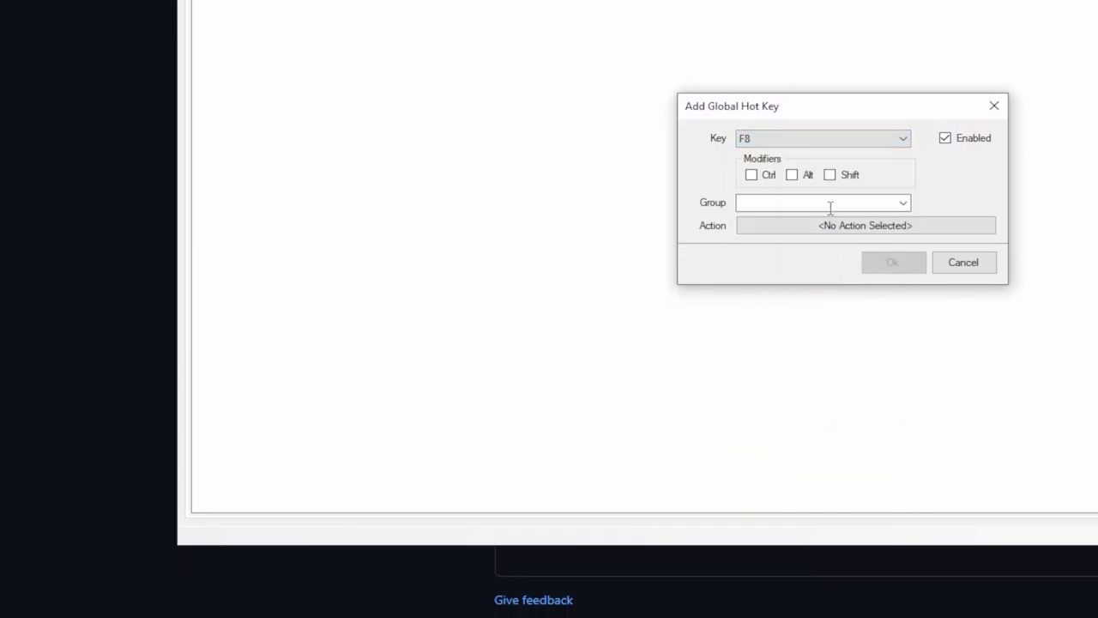
click(751, 172)
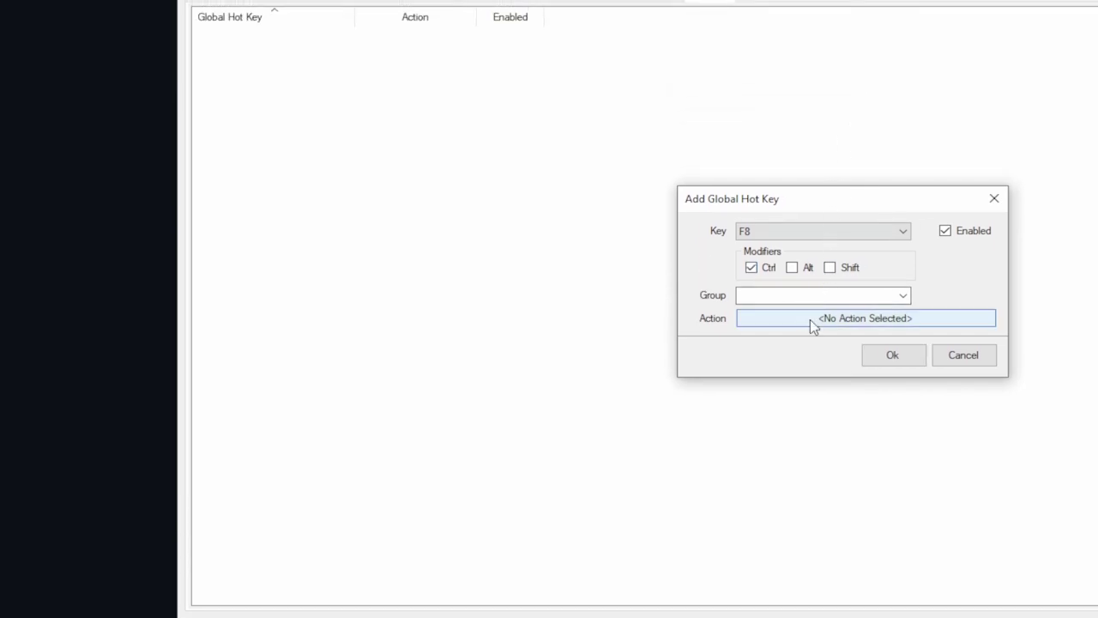
Step: Assign the Shoot Ping Pong Ball action to the Ctrl+F8 hot key and save it
click(810, 224)
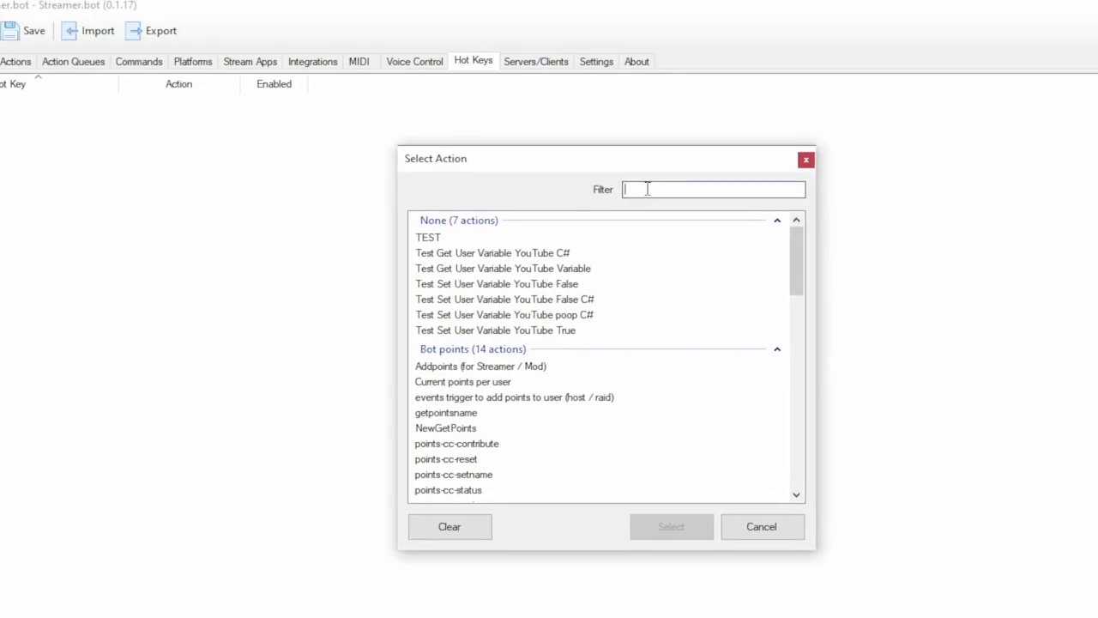
text(ping)
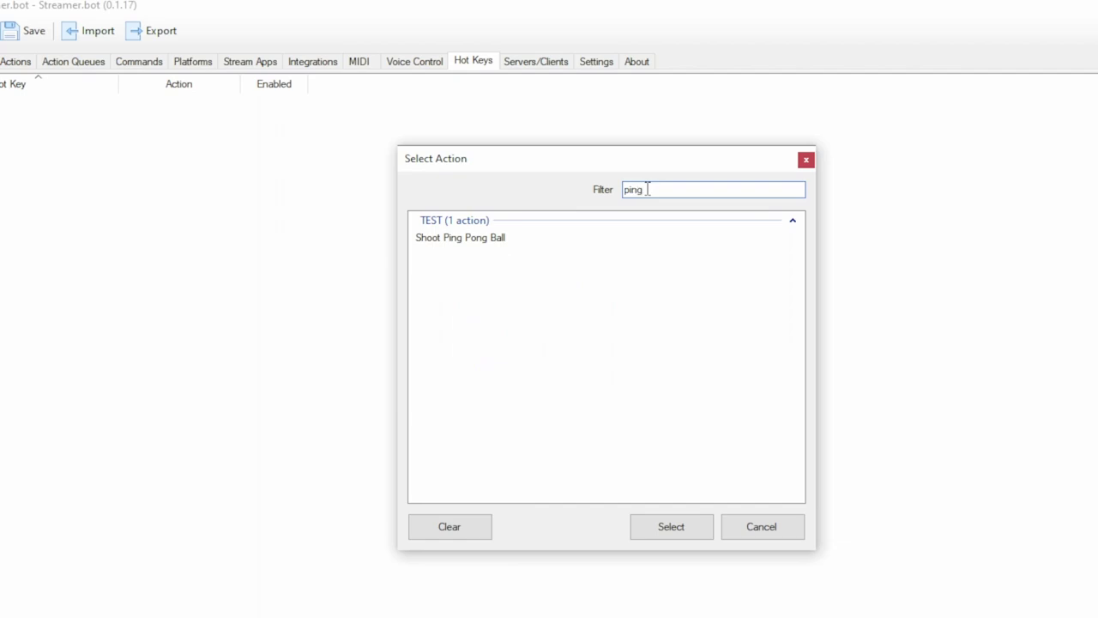
click(452, 243)
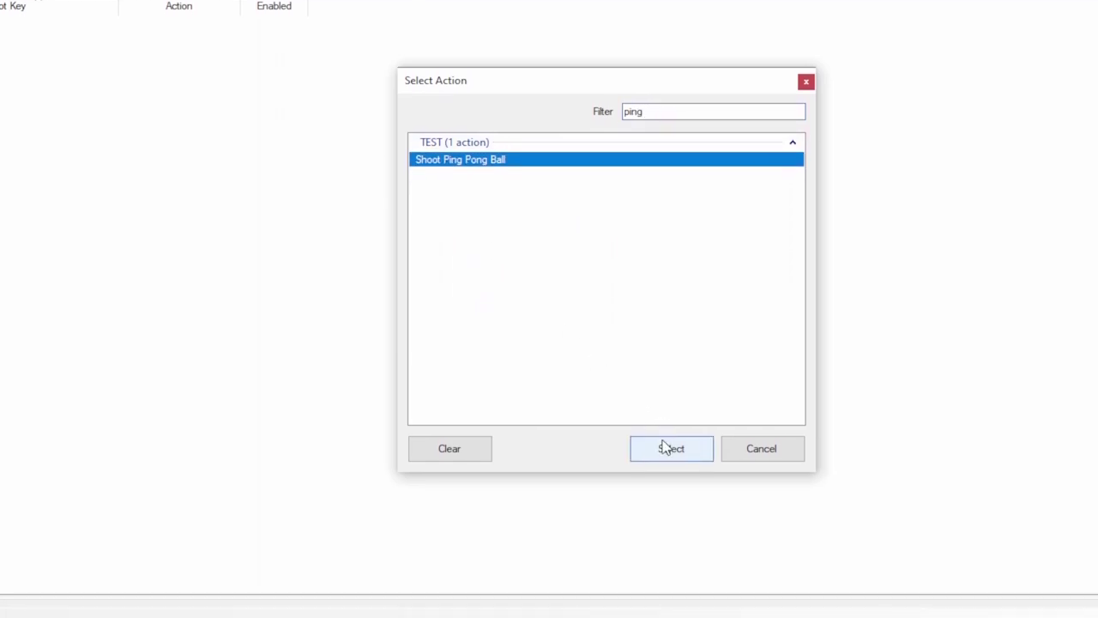
click(665, 448)
click(650, 351)
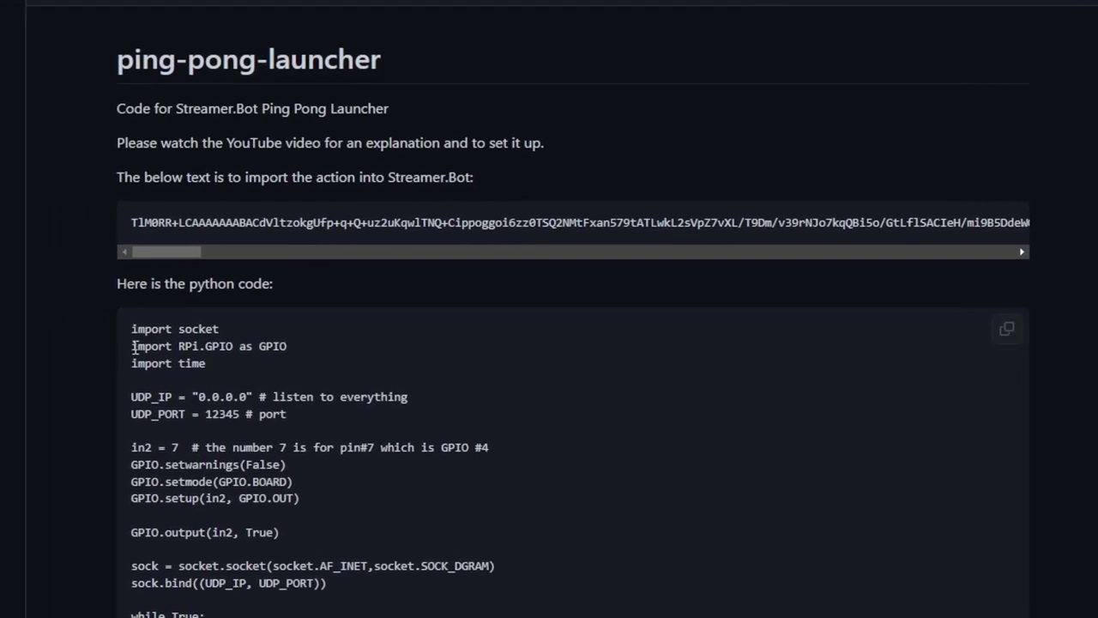
Step: Copy the ping-pong-launcher README's Python listener code block
drag(131, 329, 257, 601)
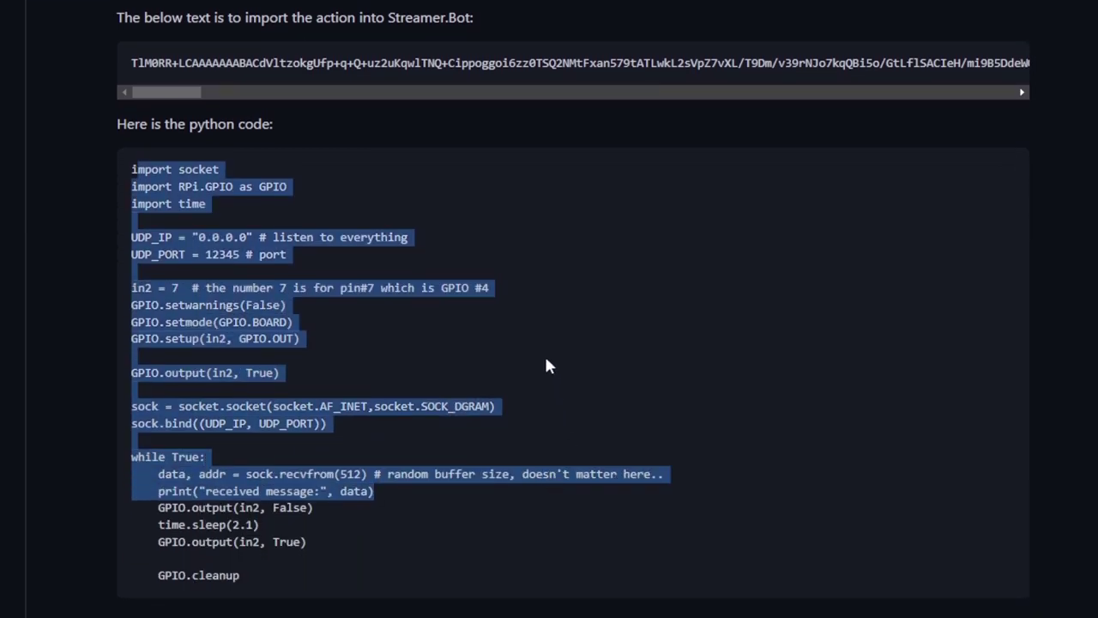
click(544, 354)
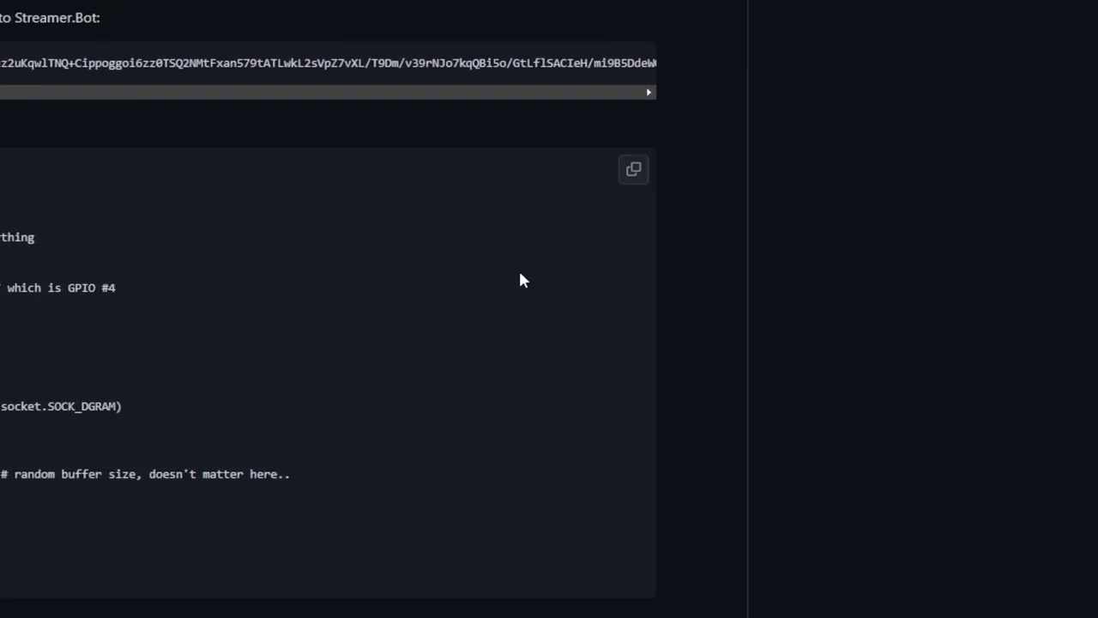
click(635, 170)
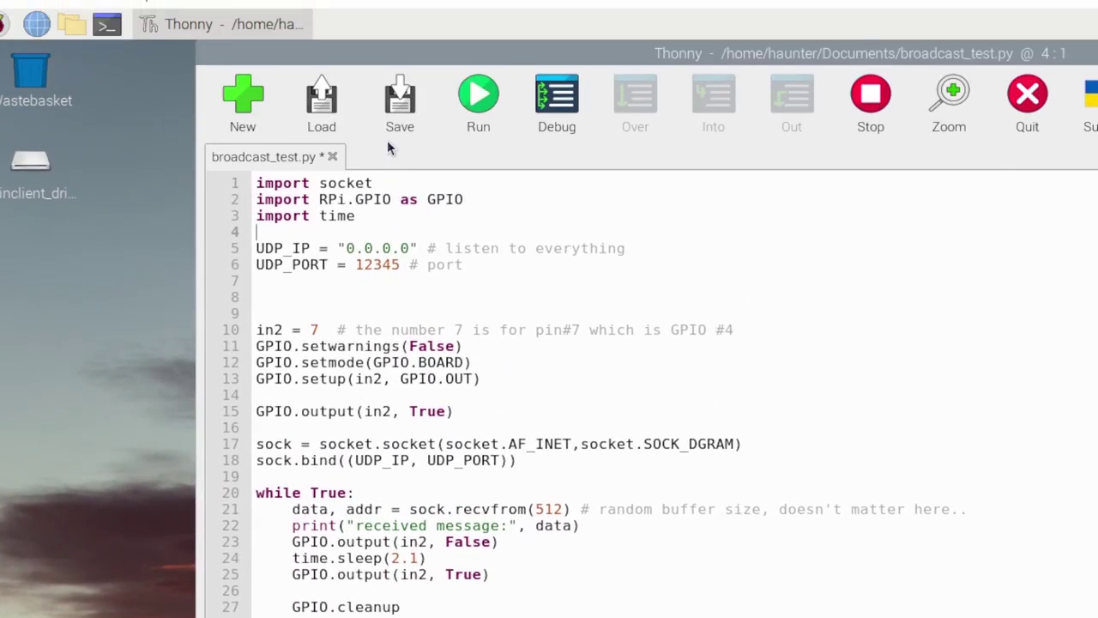
Step: Save broadcast_test.py in Thonny and run the UDP listener script
click(400, 96)
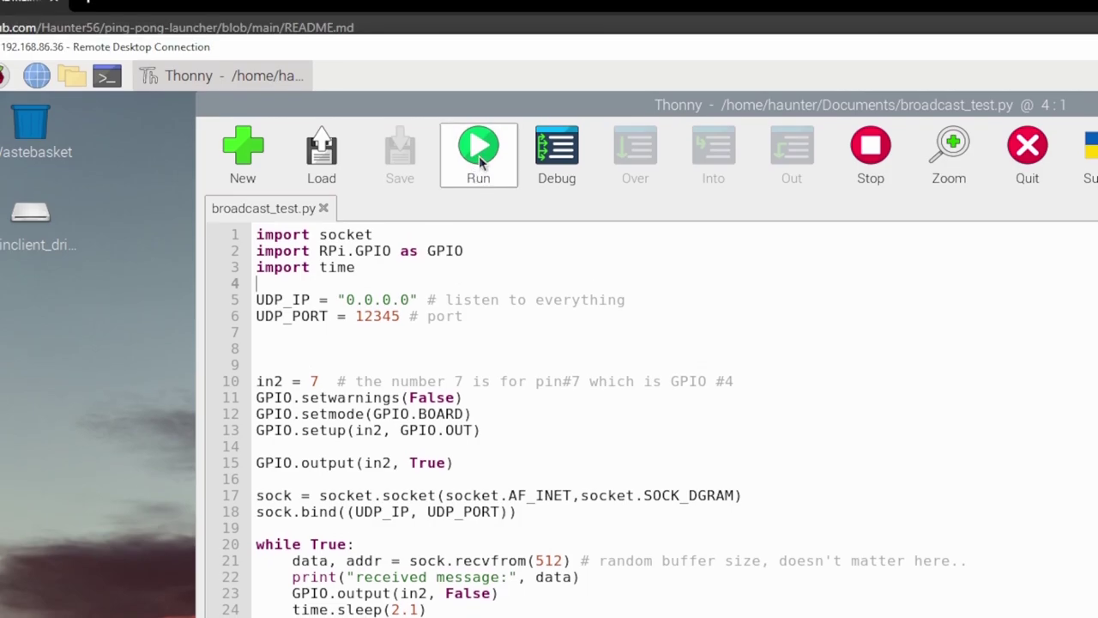
click(478, 82)
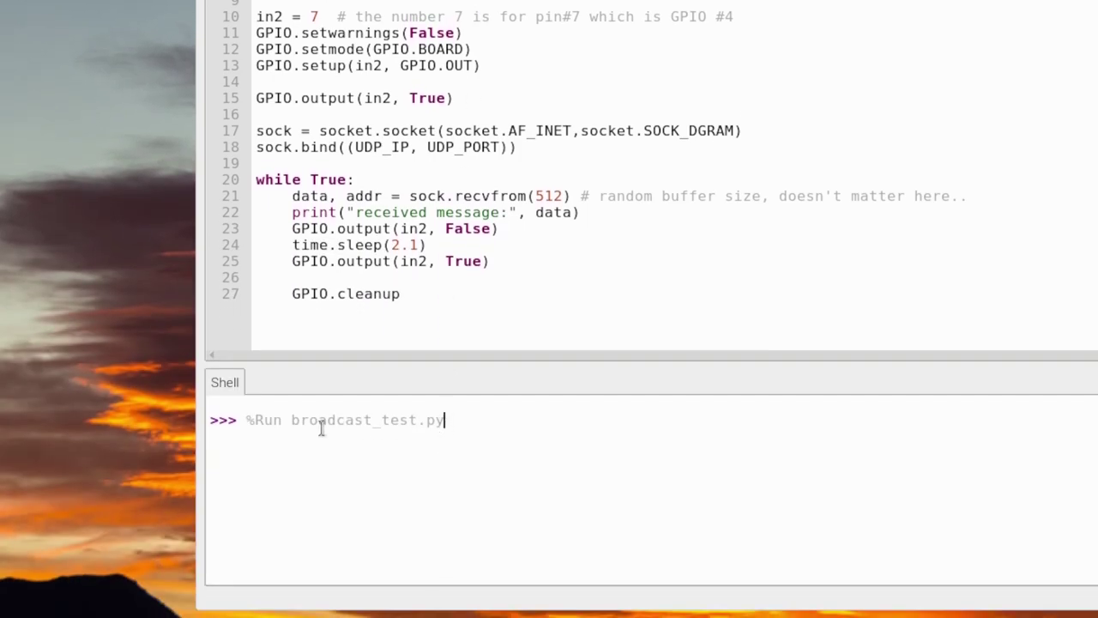
drag(445, 421, 206, 429)
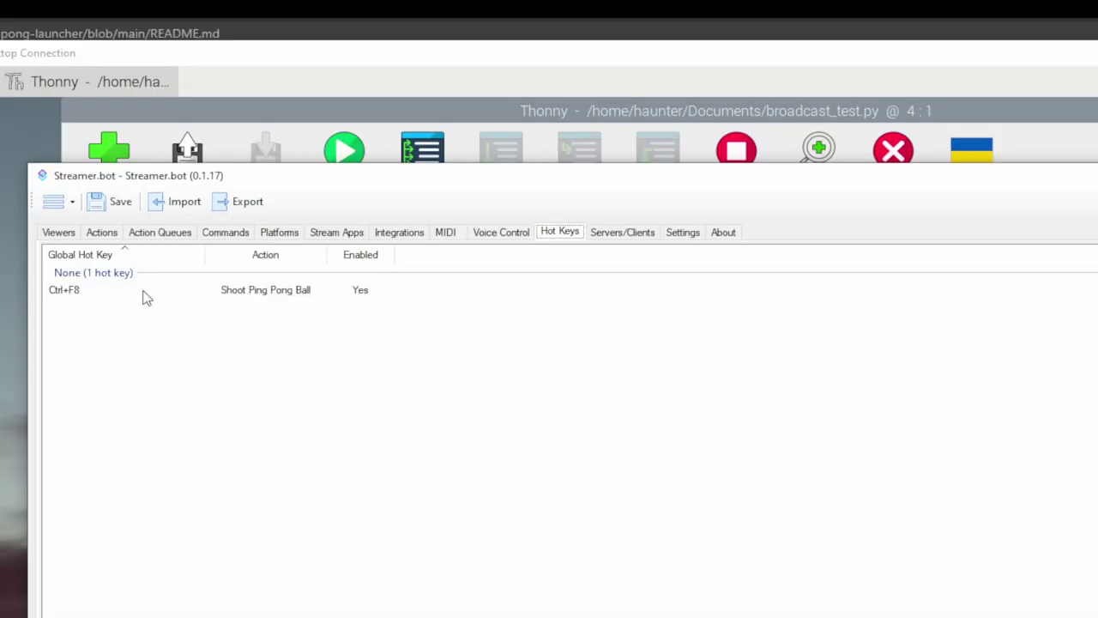
Step: Check Action History shows Shoot Ping Pong Ball as Completed, then return to Thonny's listener
click(143, 295)
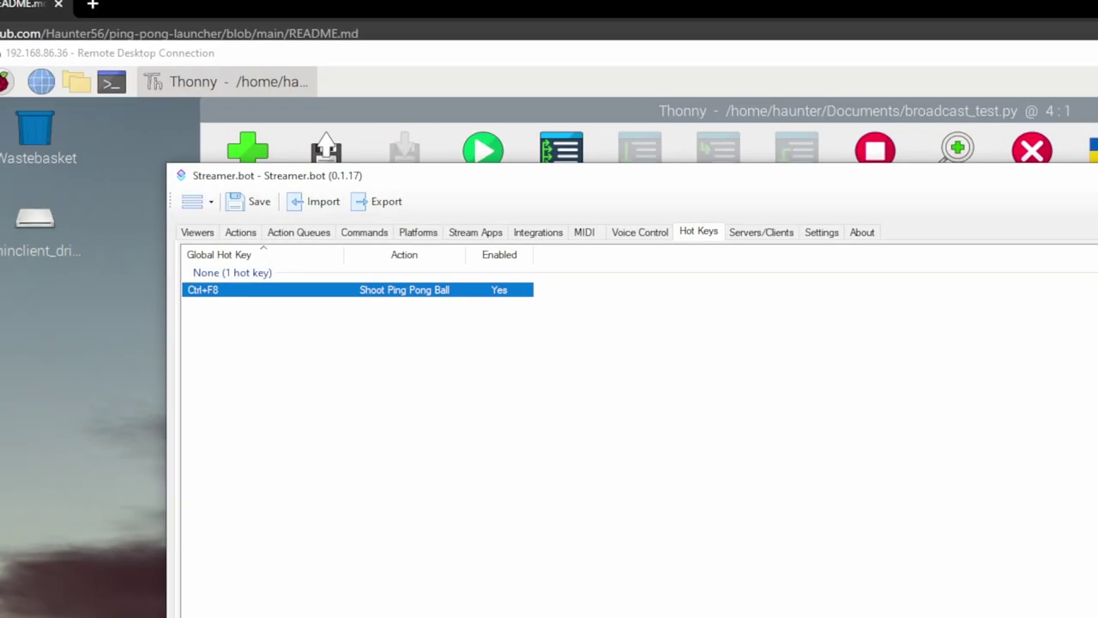
click(448, 199)
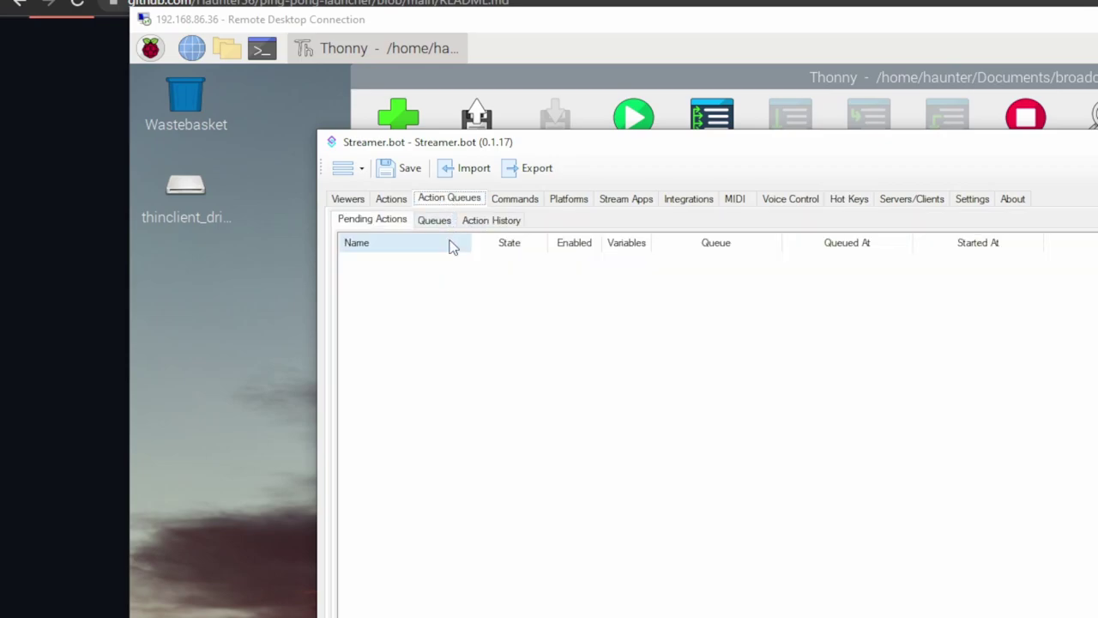
click(496, 223)
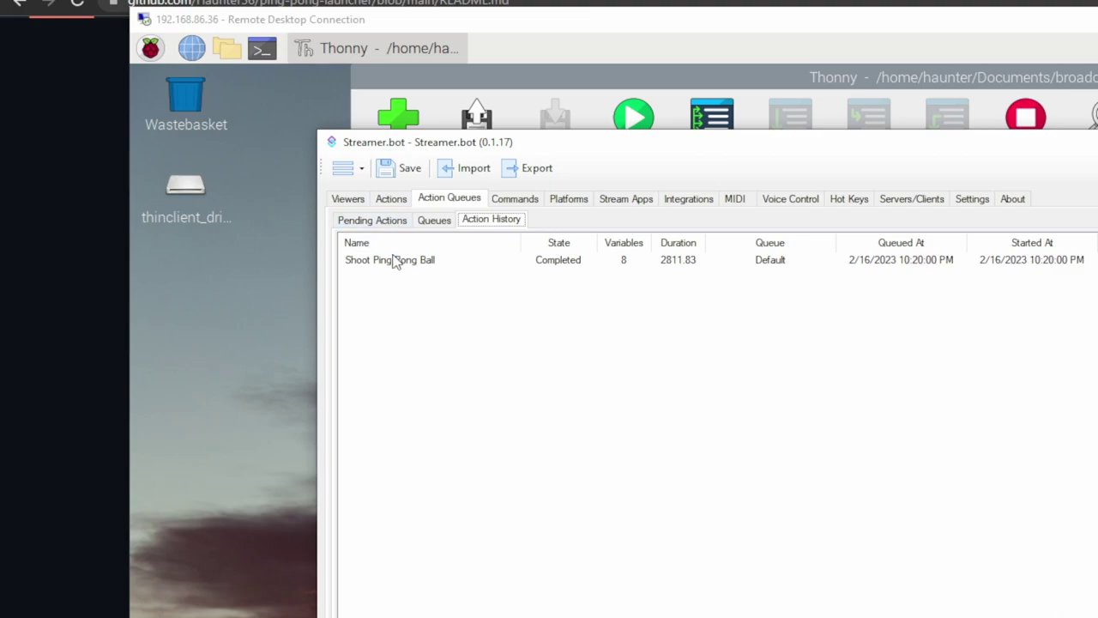
click(395, 263)
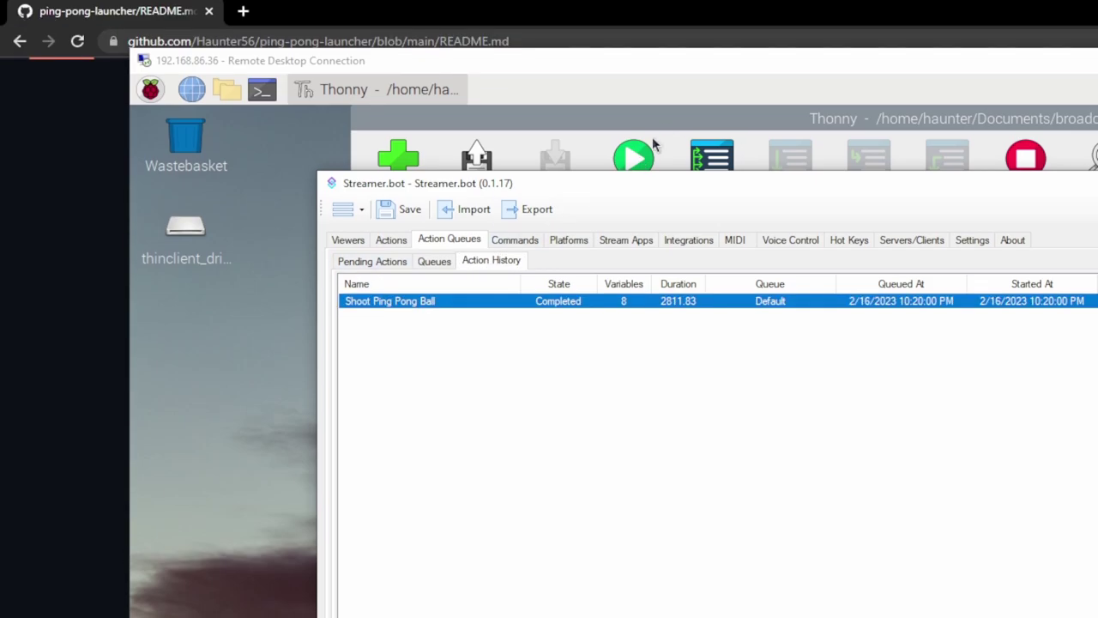
click(687, 78)
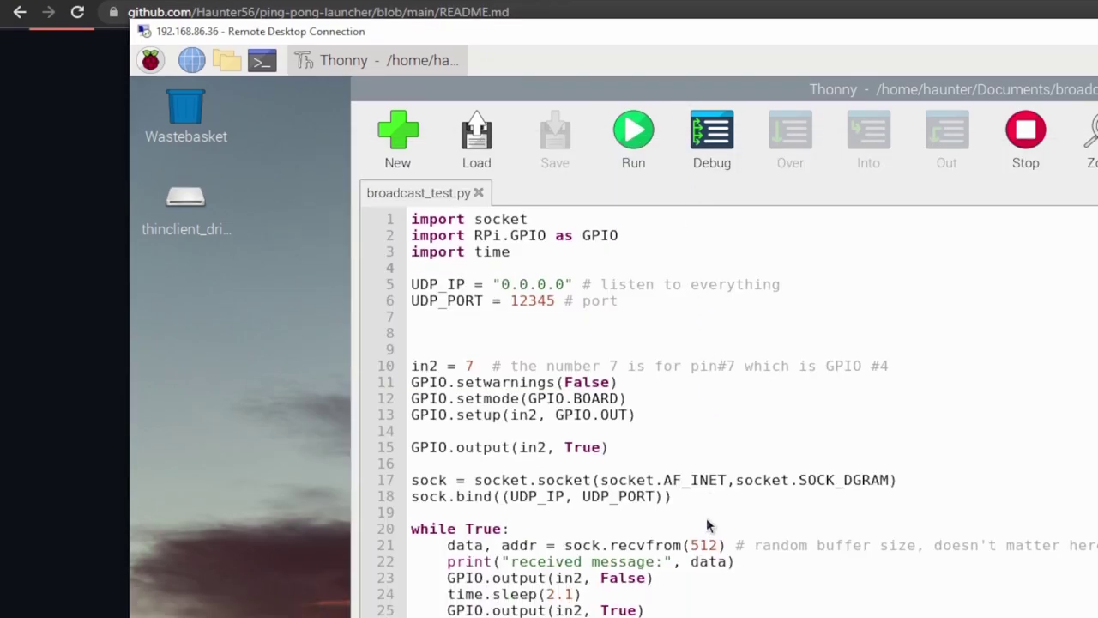